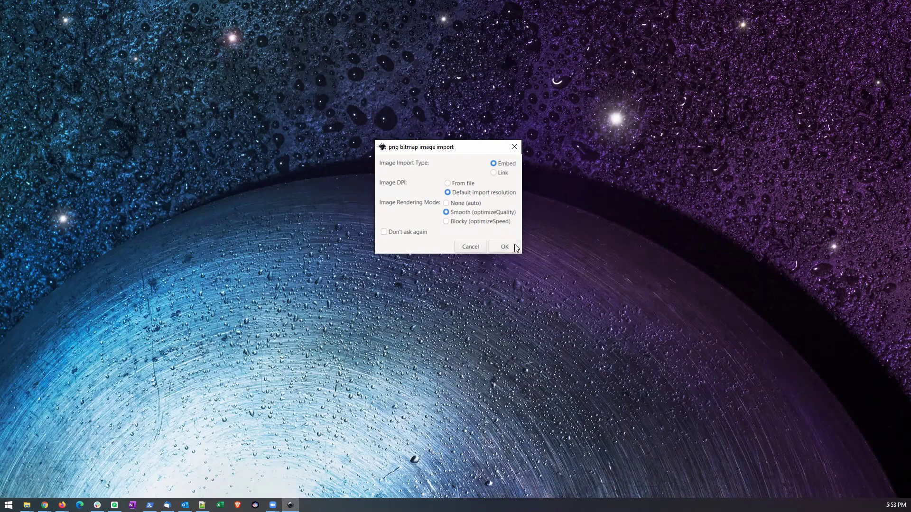
Import the envelope logo PNG as an embedded image at default resolution and select it.
{"action": "left_click", "coordinate": [449, 184]}
{"action": "left_click", "coordinate": [448, 192]}
{"action": "left_click", "coordinate": [506, 246]}
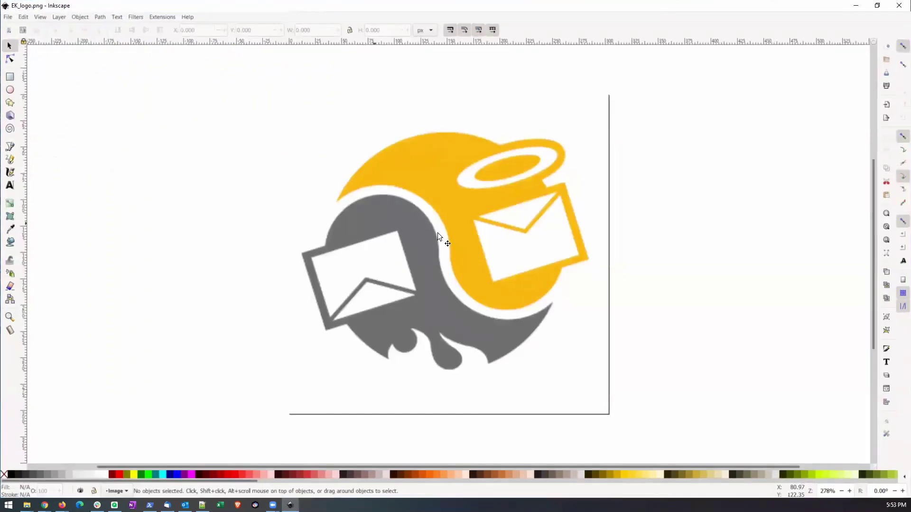
{"action": "left_click", "coordinate": [453, 210]}
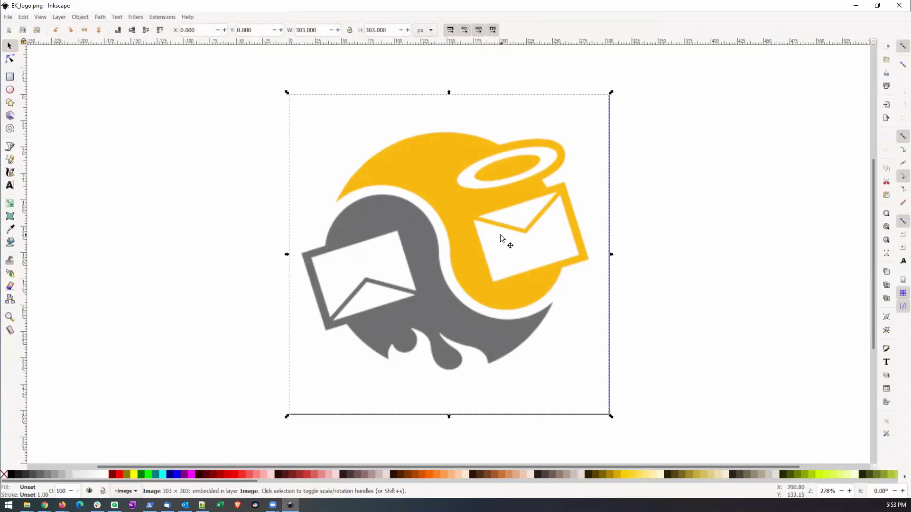
Trace the logo bitmap using Multiple scans in Colors mode, preview, apply, and close Trace Bitmap.
{"action": "left_click", "coordinate": [109, 18]}
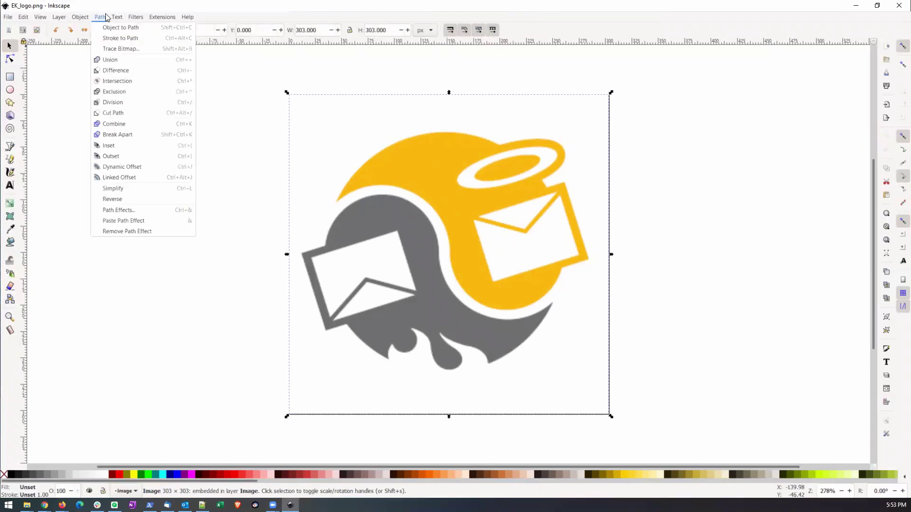
{"action": "left_click", "coordinate": [110, 49]}
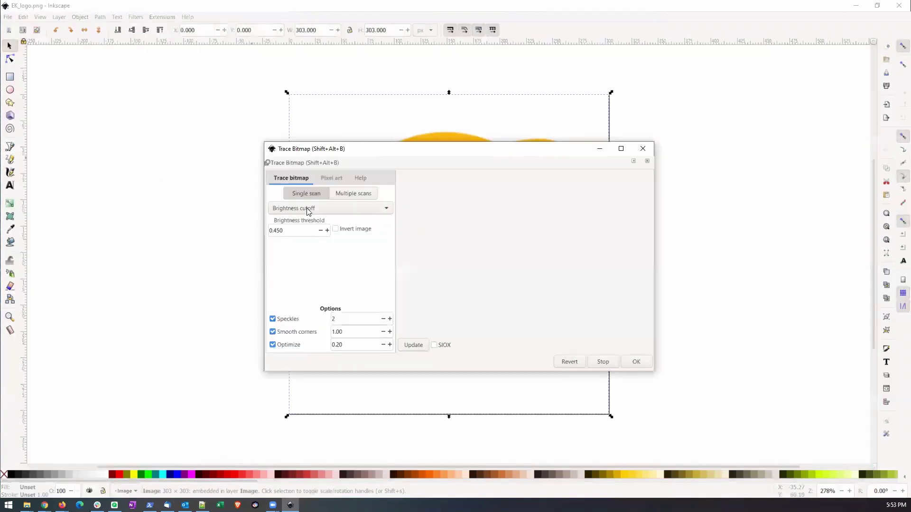
{"action": "left_click", "coordinate": [363, 193]}
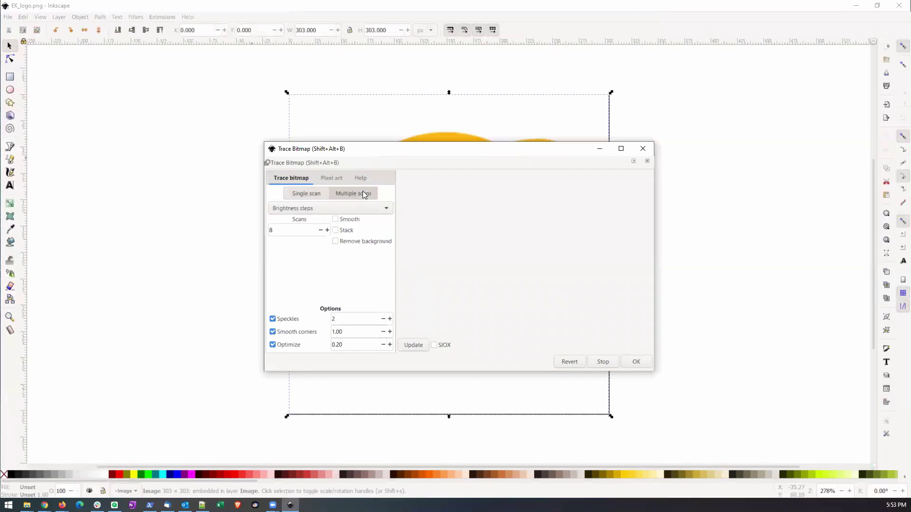
{"action": "left_click", "coordinate": [326, 208]}
{"action": "left_click", "coordinate": [307, 220]}
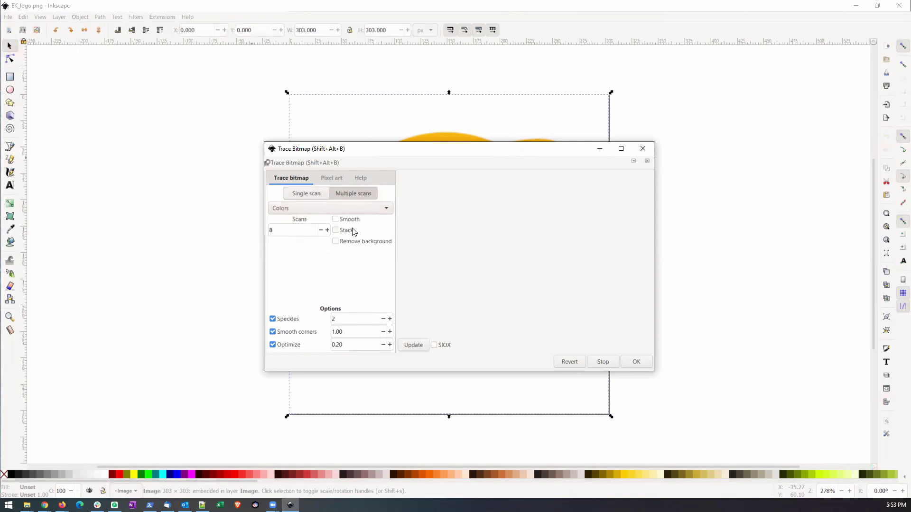
{"action": "left_click", "coordinate": [414, 345]}
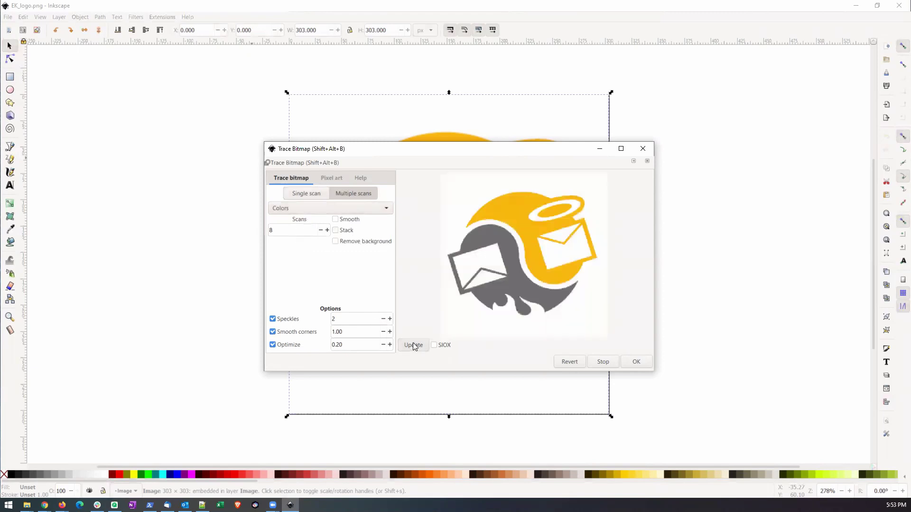
{"action": "left_click", "coordinate": [641, 363]}
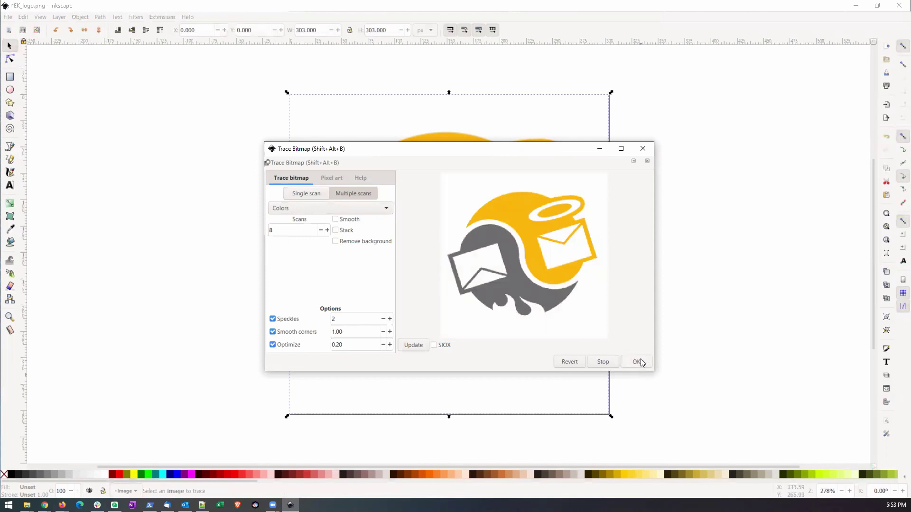
{"action": "left_click", "coordinate": [643, 149]}
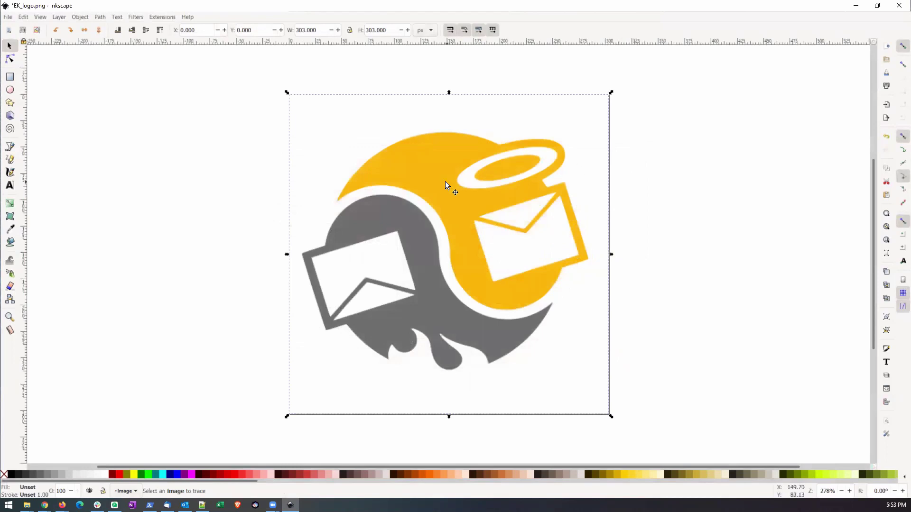
Move the traced copy aside and delete the original bitmap image.
{"action": "left_click_drag", "start_coordinate": [436, 181], "coordinate": [173, 166]}
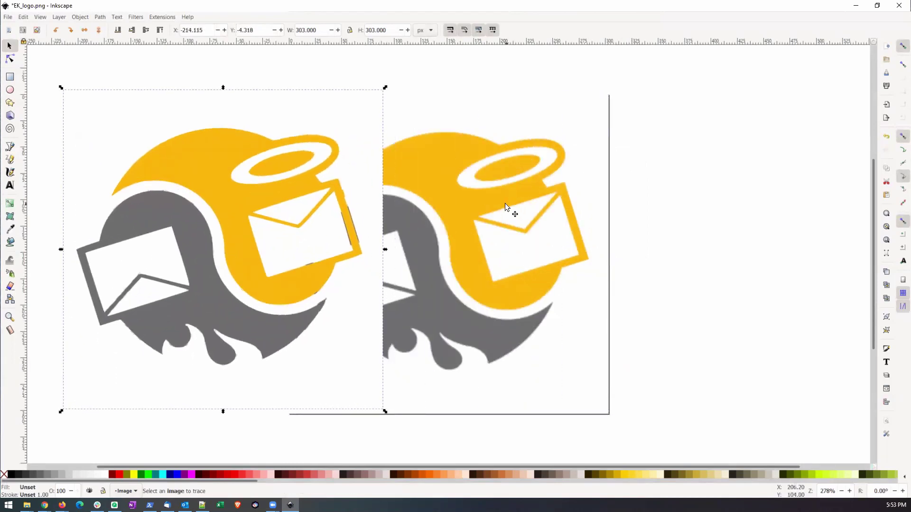
{"action": "left_click", "coordinate": [439, 206]}
{"action": "key", "text": "Delete"}
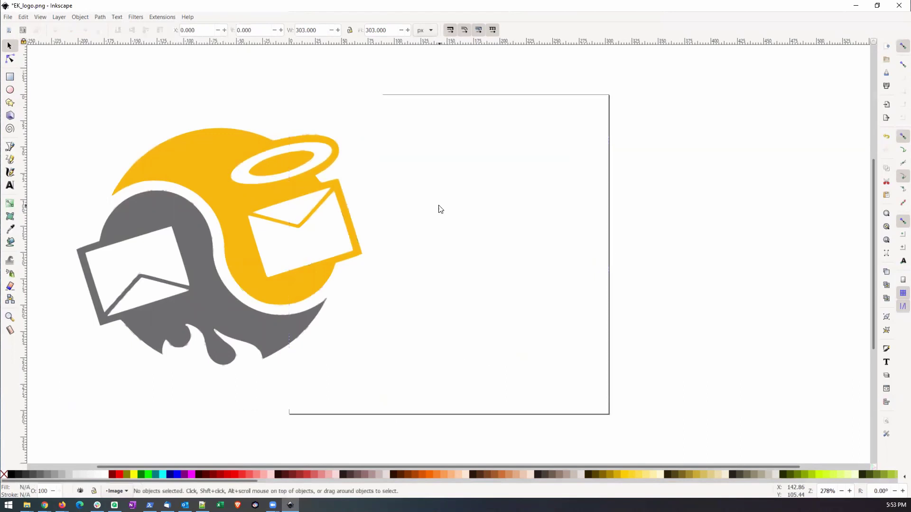
Position the traced logo group at X 0, Y 0 and deselect it.
{"action": "left_click", "coordinate": [205, 140]}
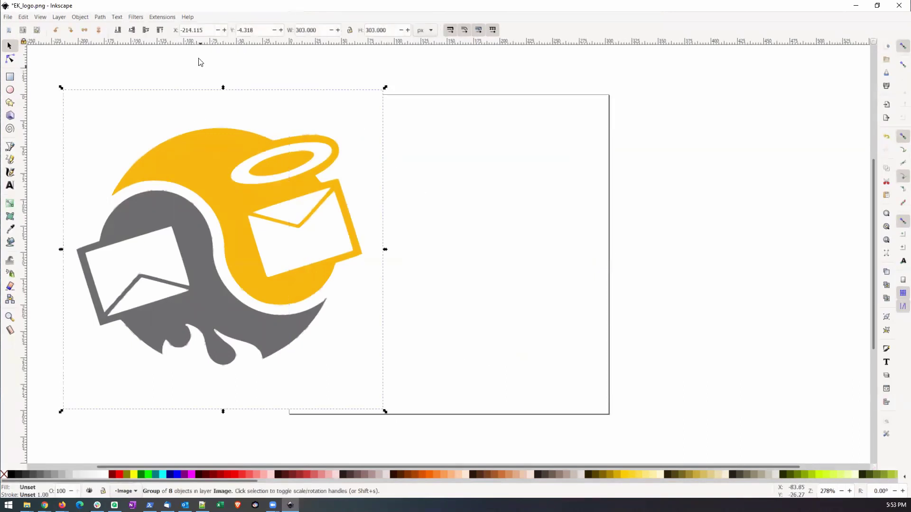
{"action": "left_click", "coordinate": [207, 30]}
{"action": "key", "text": "ctrl+a"}
{"action": "type", "text": "0"}
{"action": "key", "text": "Tab"}
{"action": "type", "text": "0"}
{"action": "key", "text": "Tab"}
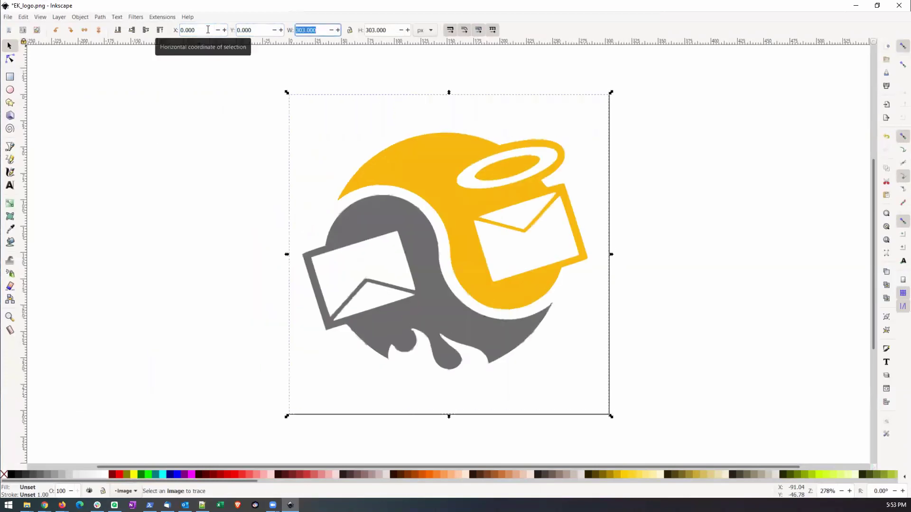
{"action": "left_click", "coordinate": [222, 157]}
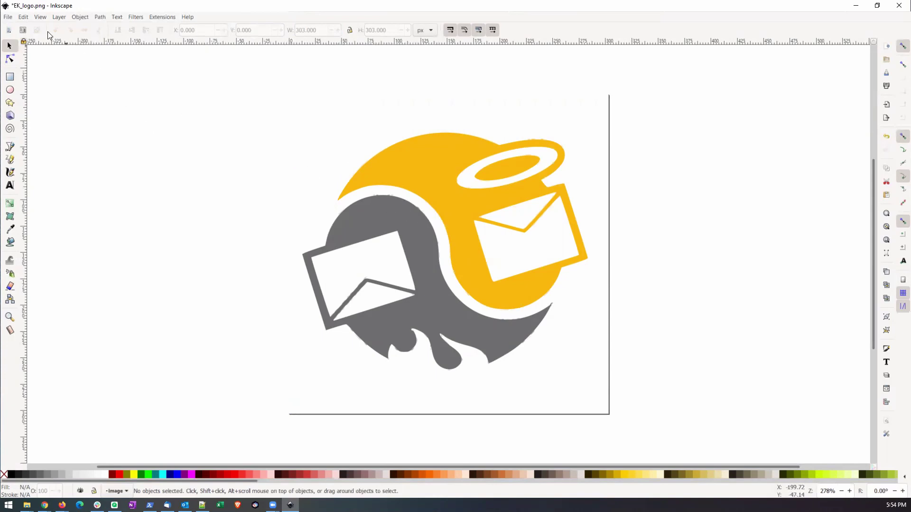
Save the drawing as Optimized SVG under the name new_EK_logo.svg.
{"action": "left_click", "coordinate": [8, 17]}
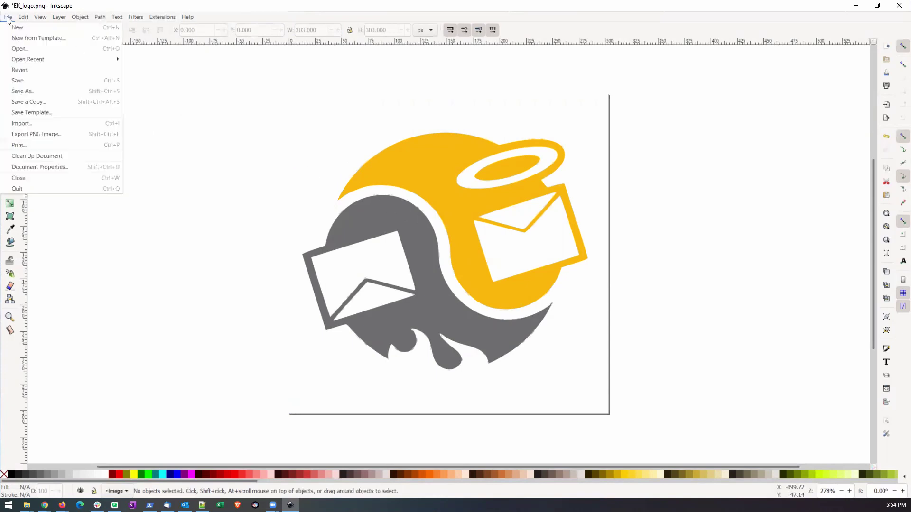
{"action": "left_click", "coordinate": [25, 89]}
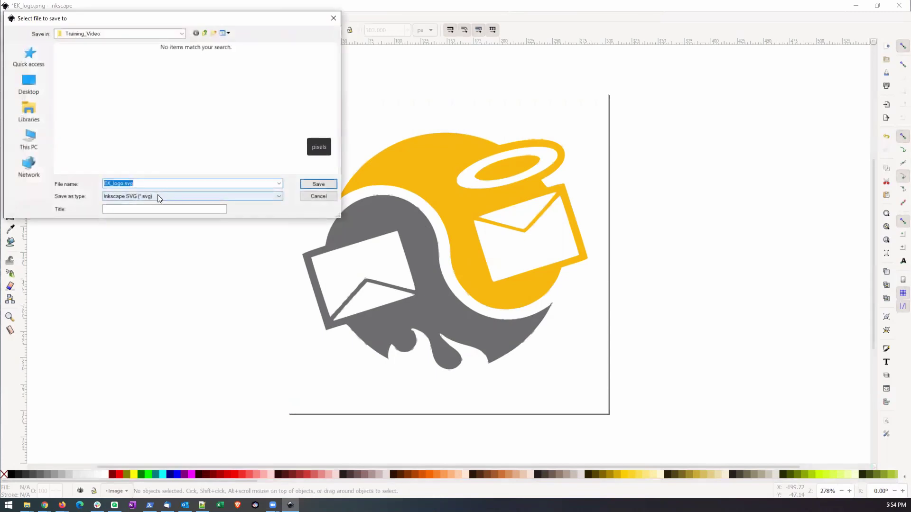
{"action": "left_click", "coordinate": [158, 196]}
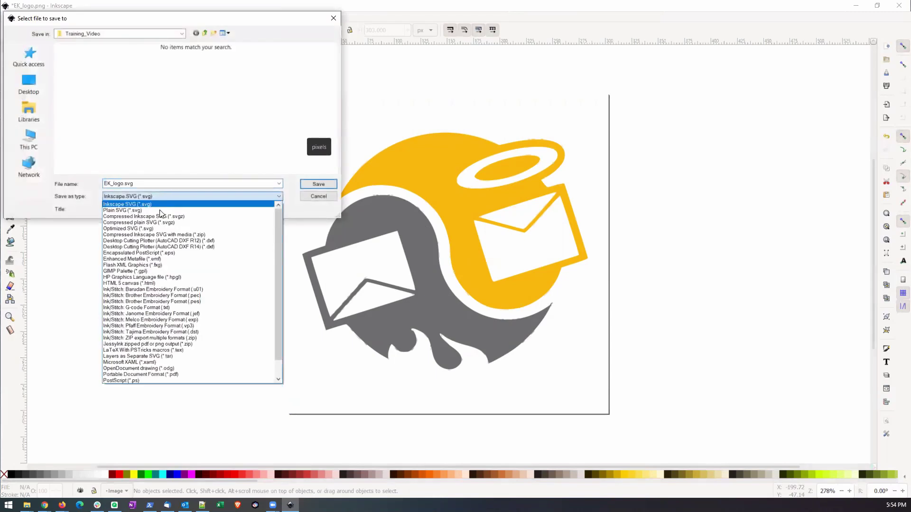
{"action": "left_click", "coordinate": [138, 228]}
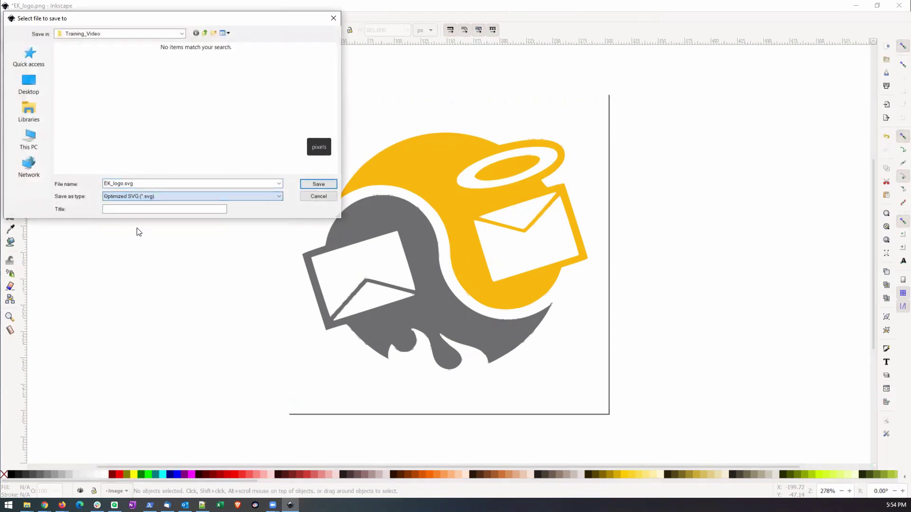
{"action": "double_click", "coordinate": [103, 185]}
{"action": "key", "text": "Home"}
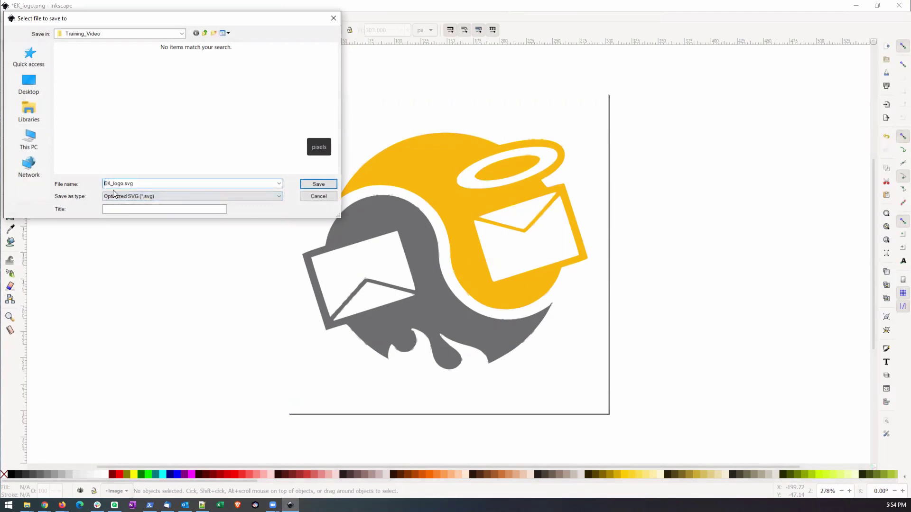
{"action": "type", "text": "new_"}
{"action": "left_click", "coordinate": [319, 185]}
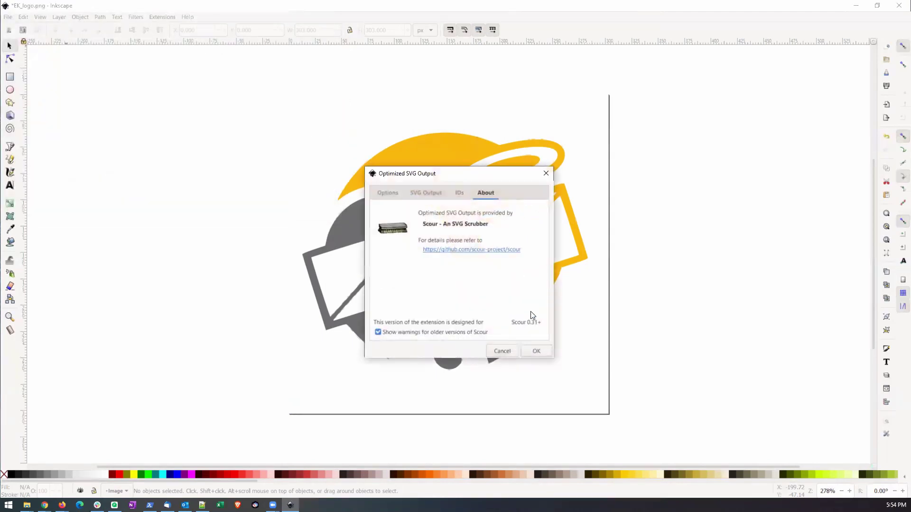
Accept the Optimized SVG output settings to complete saving new_EK_logo.svg.
{"action": "left_click", "coordinate": [536, 352]}
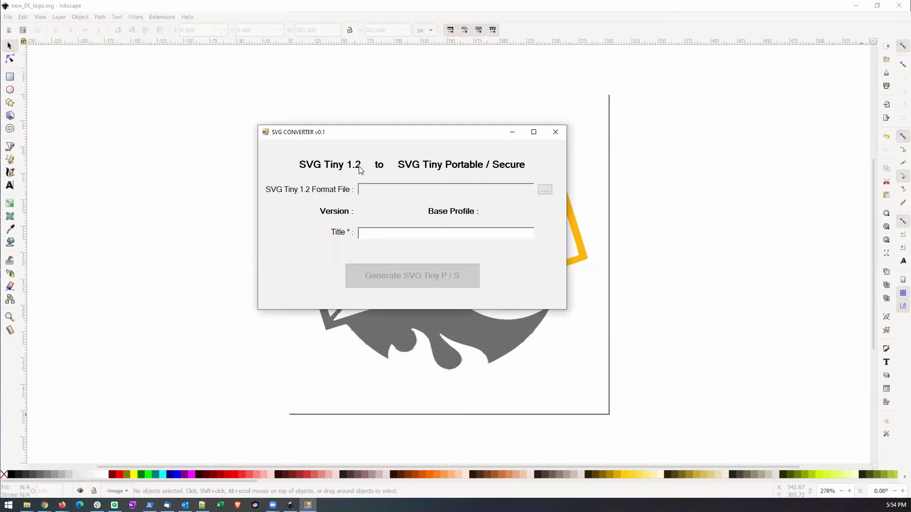
Load new_EK_logo.svg into SVG Converter v0.1.
{"action": "left_click", "coordinate": [545, 190]}
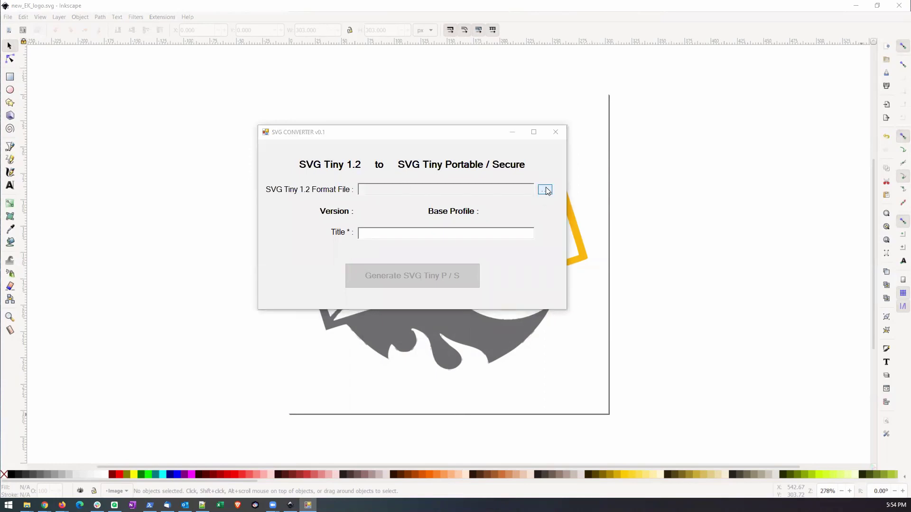
{"action": "left_click", "coordinate": [369, 221]}
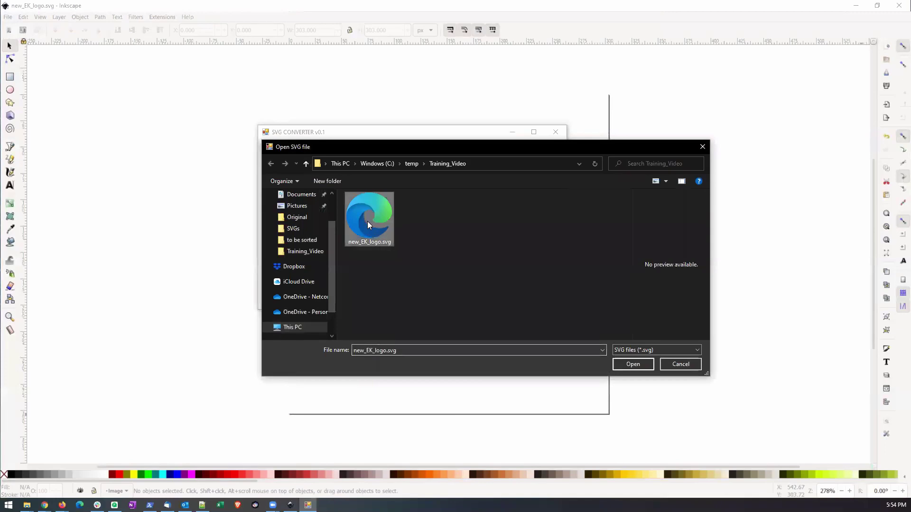
{"action": "left_click", "coordinate": [643, 365]}
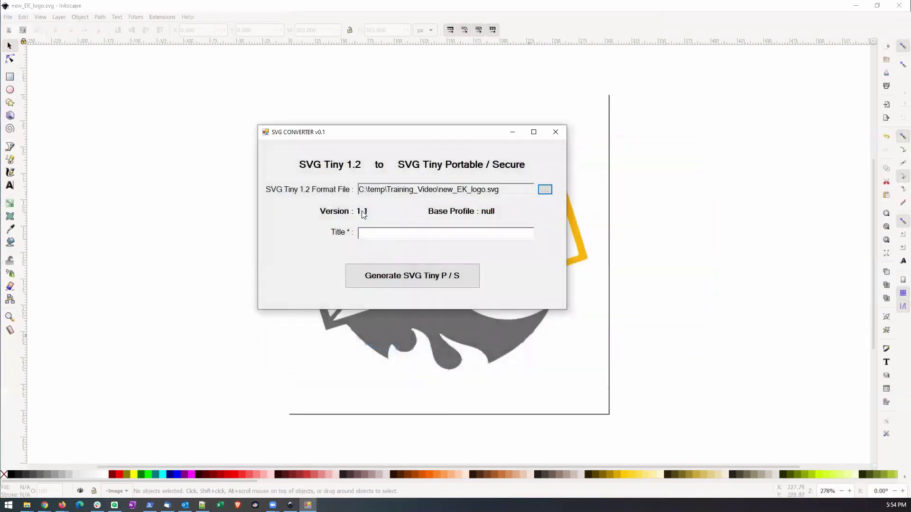
Title it 'EmailKarma.net Logo', generate the SVG Tiny P/S file, and dismiss the success message.
{"action": "left_click", "coordinate": [402, 235]}
{"action": "type", "text": "EmailKa"}
{"action": "type", "text": "rma.net New"}
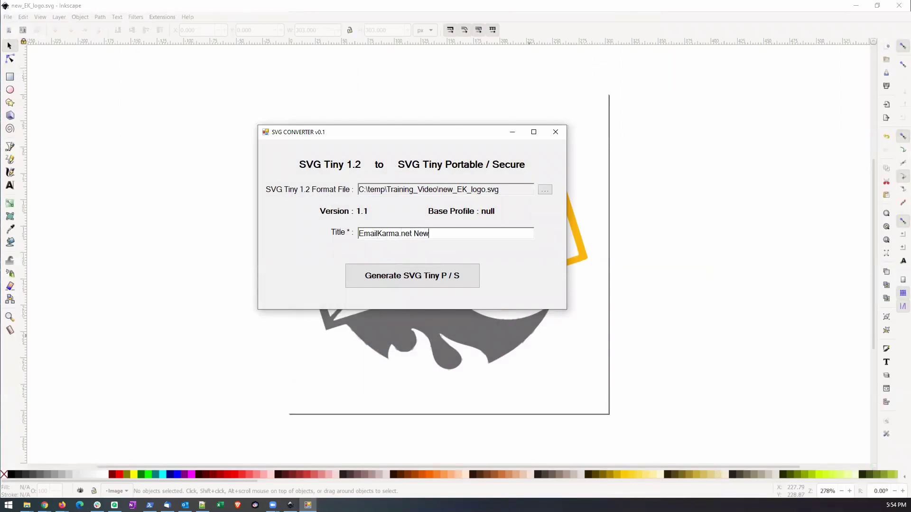
{"action": "key", "text": "BackSpace"}
{"action": "key", "text": "BackSpace"}
{"action": "key", "text": "BackSpace"}
{"action": "type", "text": "L"}
{"action": "type", "text": "ogo"}
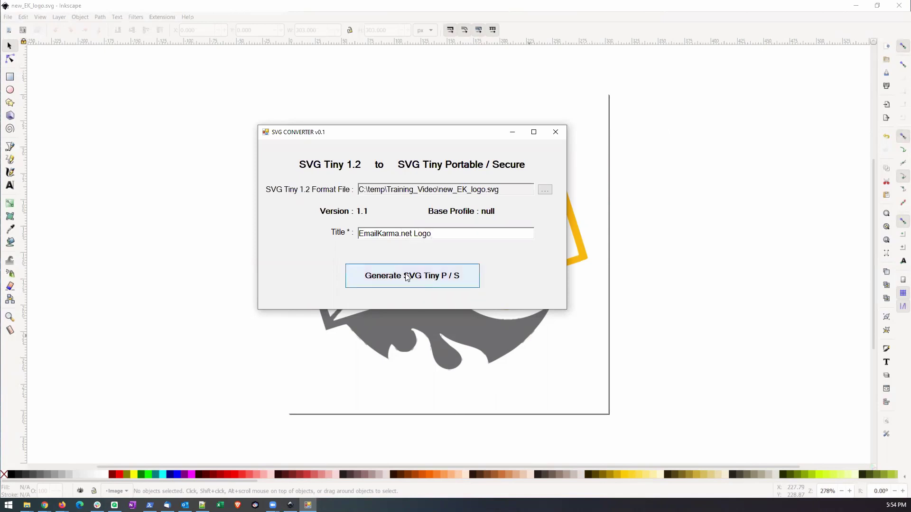
{"action": "left_click", "coordinate": [425, 279]}
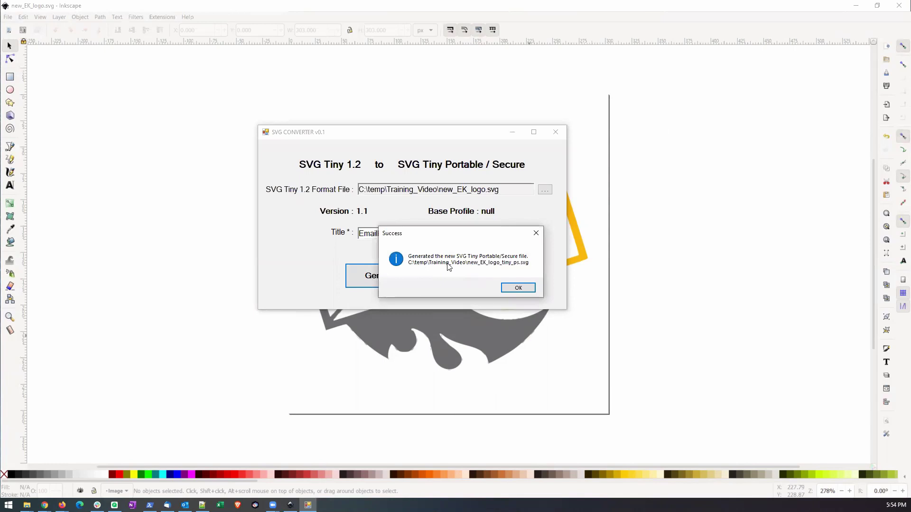
{"action": "left_click", "coordinate": [519, 288]}
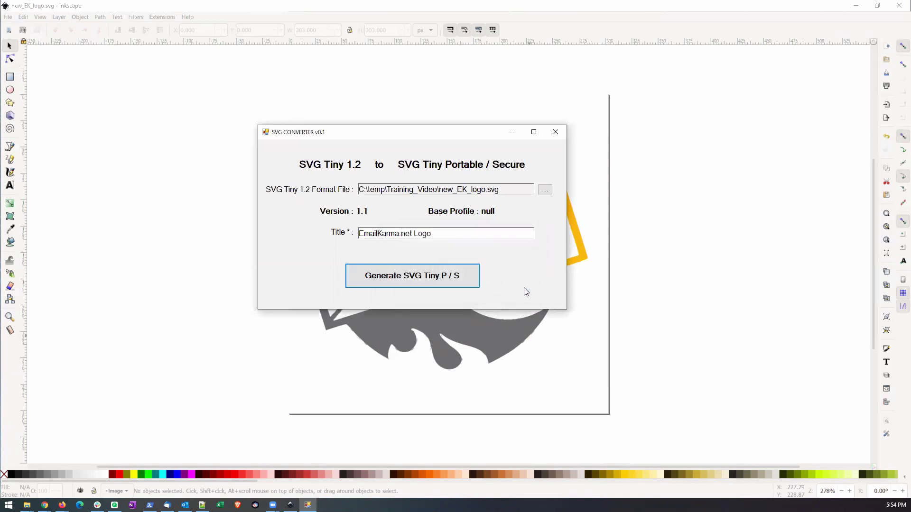
Close the converter, maximize Notepad++, and highlight the svg tag's version 1.2 tiny-ps attributes.
{"action": "left_click", "coordinate": [556, 132]}
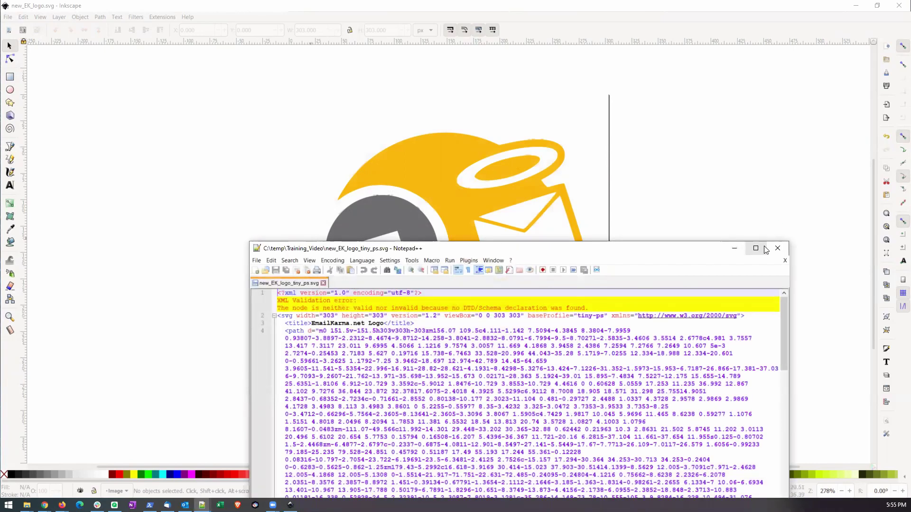
{"action": "left_click", "coordinate": [755, 248]}
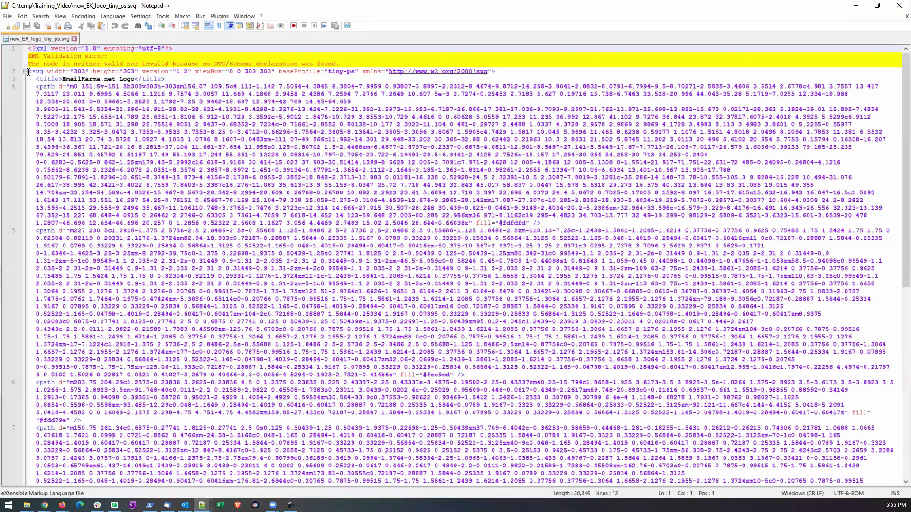
{"action": "left_click_drag", "start_coordinate": [28, 72], "coordinate": [365, 71]}
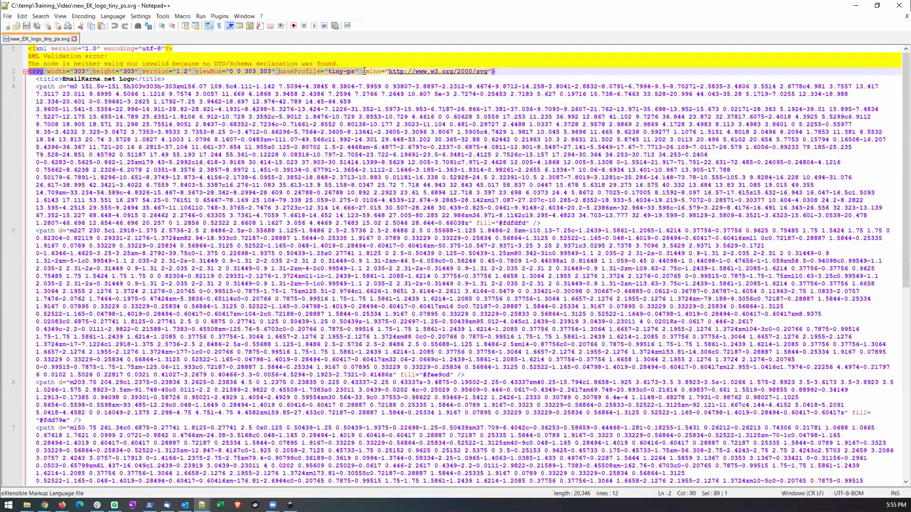
Highlight the 'EmailKarma.net Logo' title line, then minimize Notepad++.
{"action": "triple_click", "coordinate": [103, 78]}
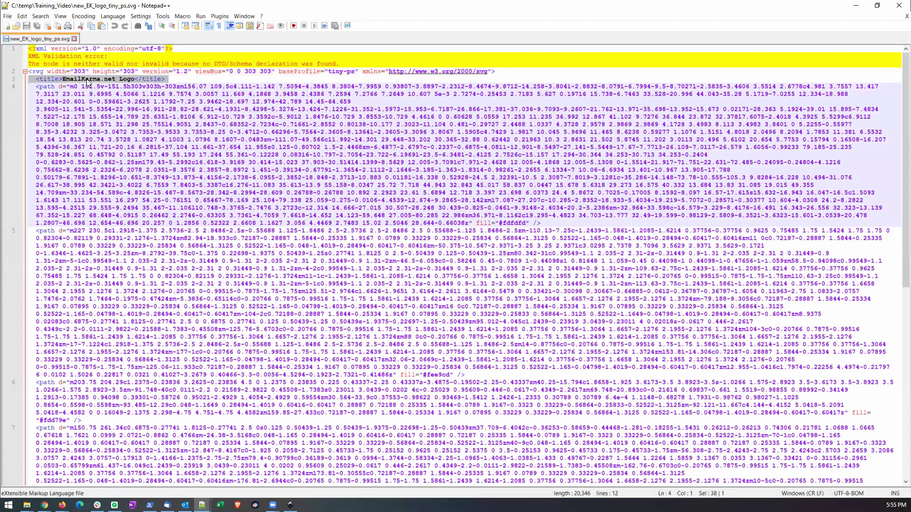
{"action": "left_click", "coordinate": [68, 81]}
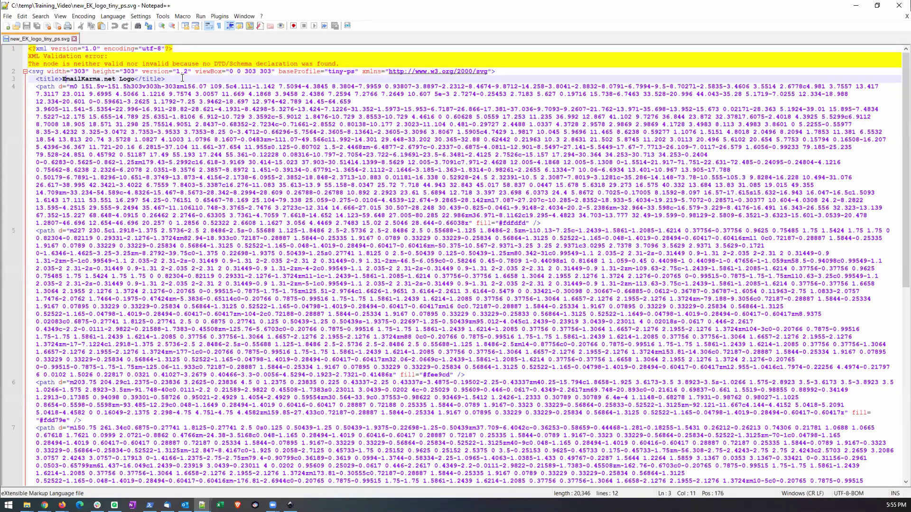
{"action": "left_click", "coordinate": [860, 6]}
Minimize Inkscape, open PowerShell, and recall the earlier pyjing validation command.
{"action": "left_click", "coordinate": [859, 6]}
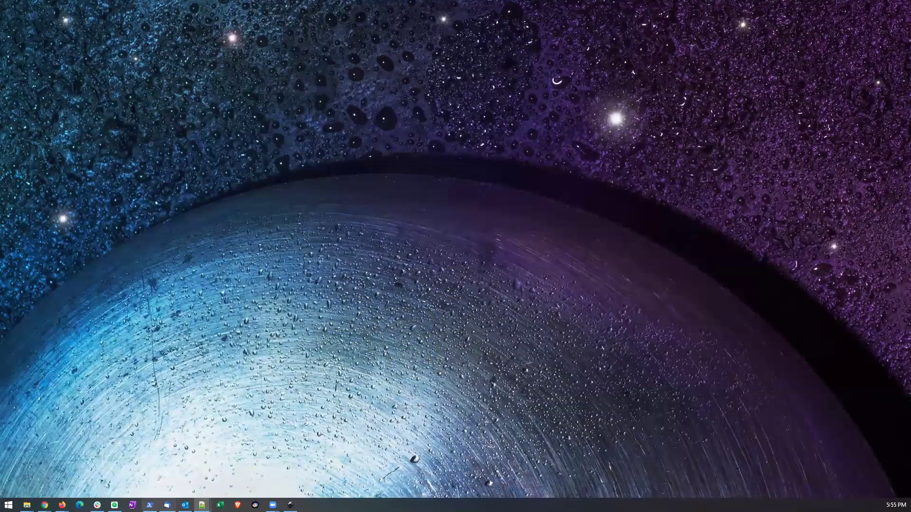
{"action": "left_click", "coordinate": [149, 505]}
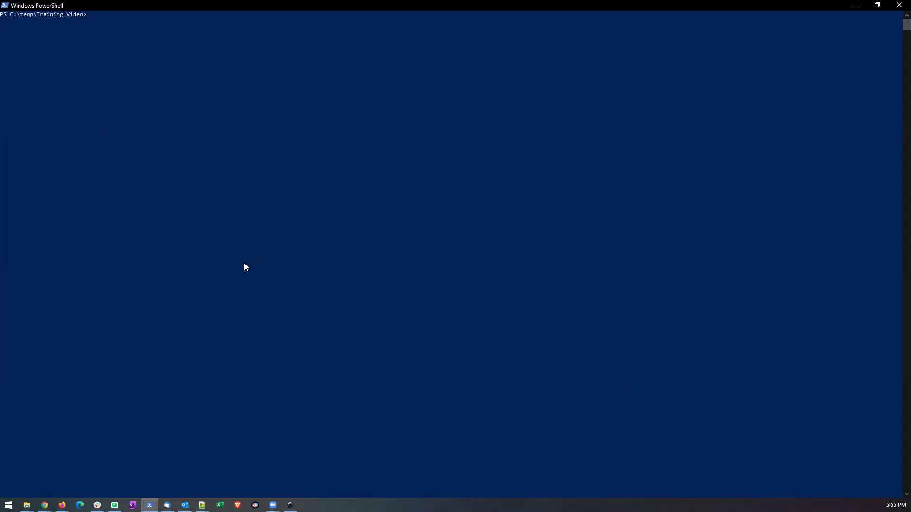
{"action": "type", "text": "pyjing"}
{"action": "key", "text": "Right"}
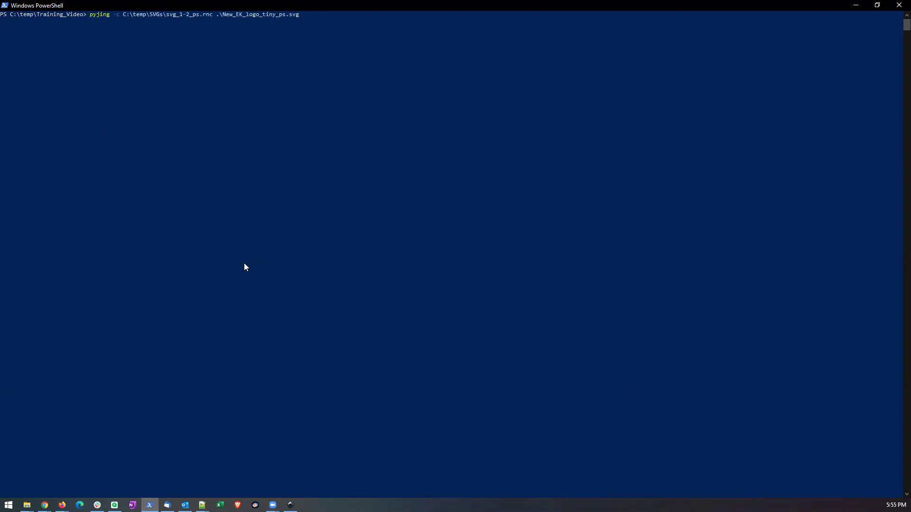
Change the file argument to new_EK_logo_tiny_ps.svg and run the pyjing validation.
{"action": "key", "text": "BackSpace"}
{"action": "key", "text": "BackSpace"}
{"action": "key", "text": "BackSpace"}
{"action": "key", "text": "BackSpace"}
{"action": "key", "text": "BackSpace"}
{"action": "key", "text": "BackSpace"}
{"action": "key", "text": "BackSpace"}
{"action": "key", "text": "BackSpace"}
{"action": "key", "text": "BackSpace"}
{"action": "key", "text": "BackSpace"}
{"action": "type", "text": "ew"}
{"action": "key", "text": "Tab"}
{"action": "key", "text": "BackSpace"}
{"action": "key", "text": "BackSpace"}
{"action": "key", "text": "BackSpace"}
{"action": "key", "text": "BackSpace"}
{"action": "type", "text": "in"}
{"action": "key", "text": "Tab"}
{"action": "key", "text": "Return"}
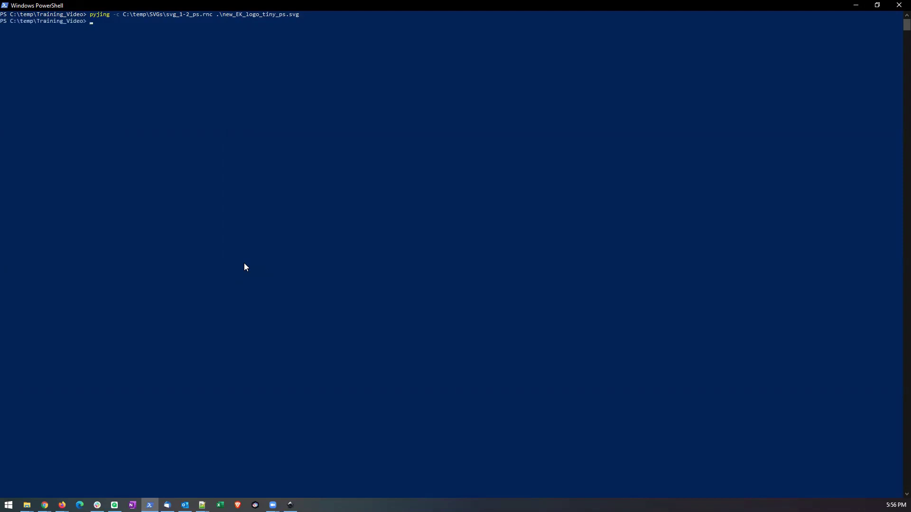